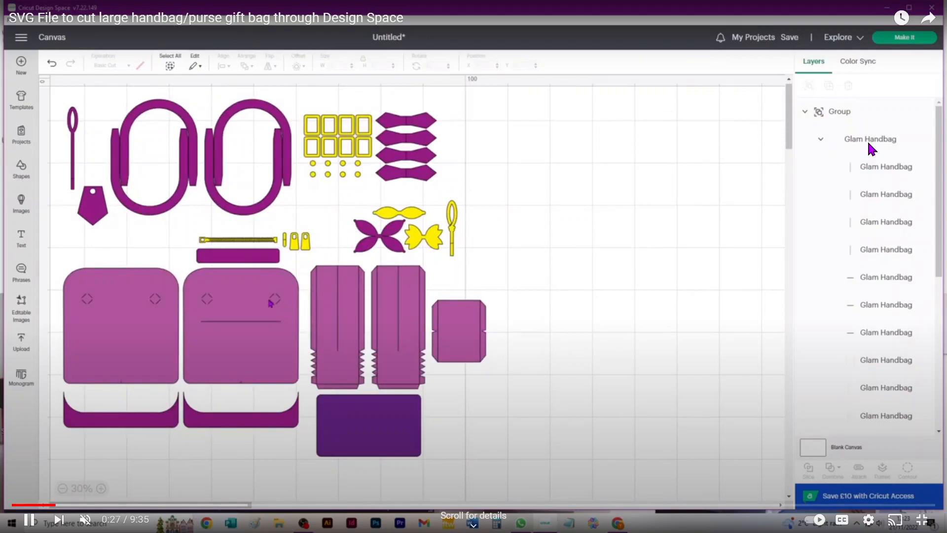
# - Pause the video, leave its full-screen view, minimize the browser and switch to Cricut Design Space
pyautogui.click(392, 233)
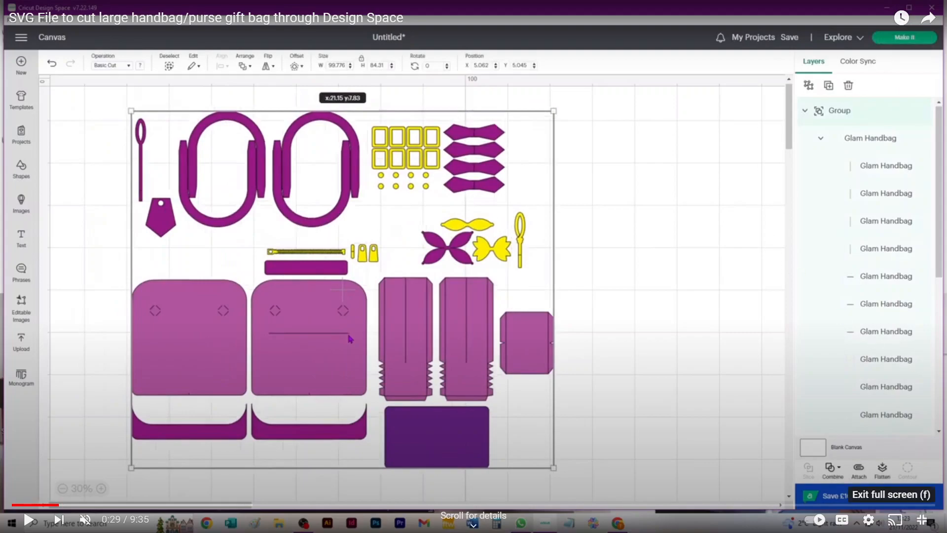
pyautogui.click(920, 519)
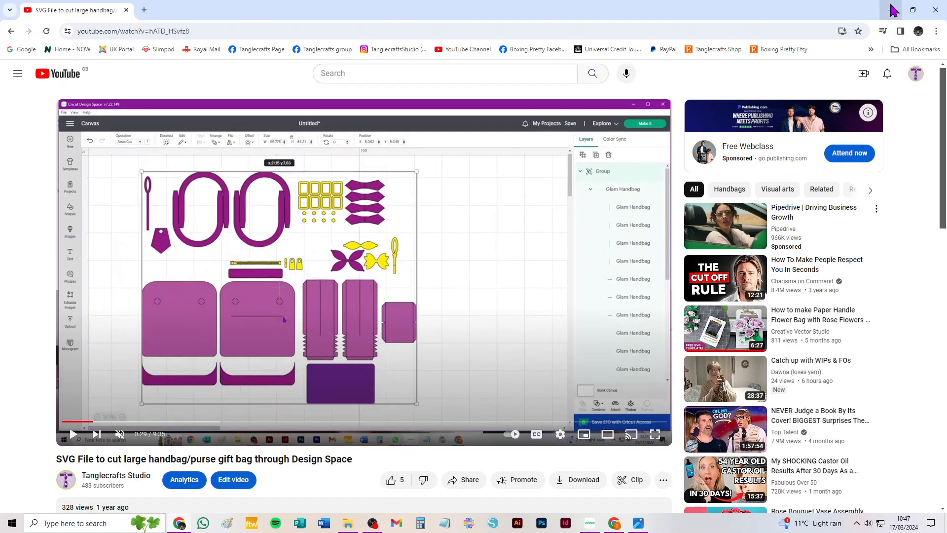
pyautogui.click(891, 11)
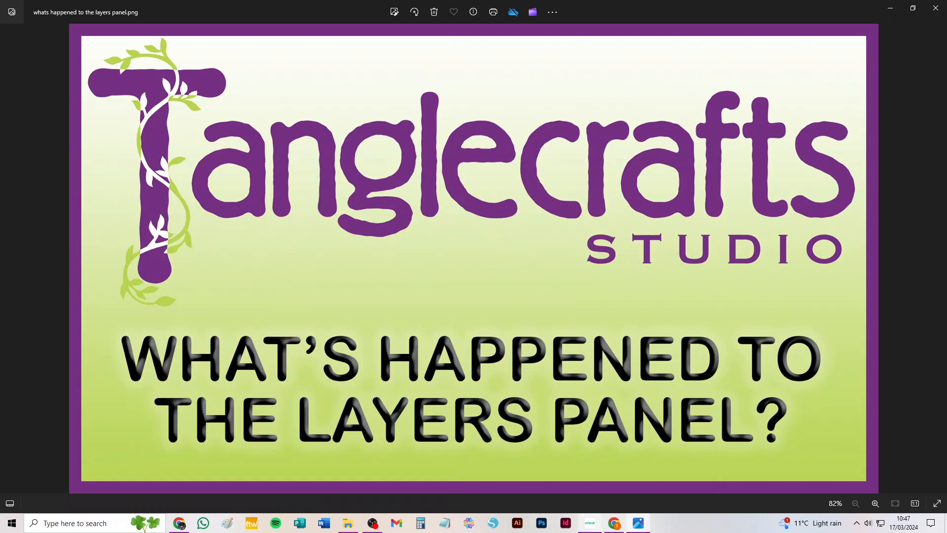
pyautogui.click(590, 524)
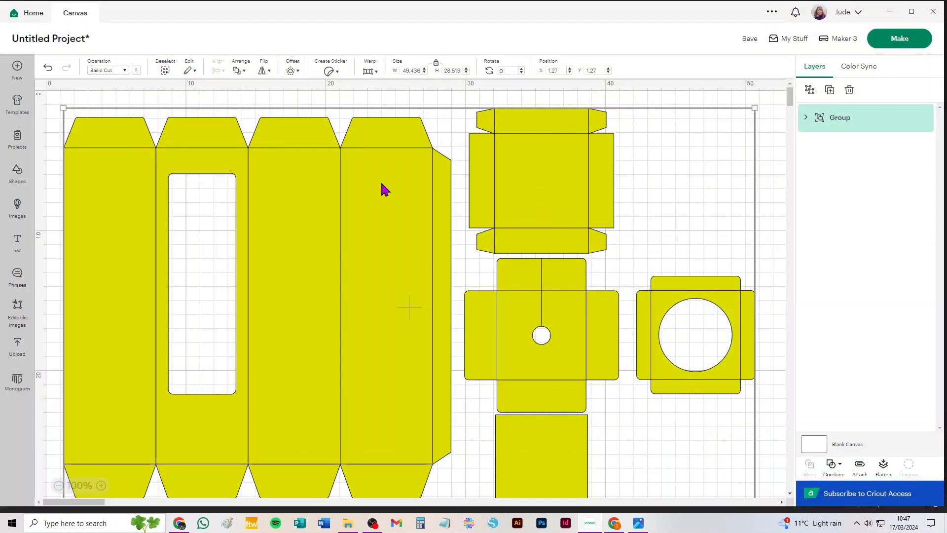
# - Clear the existing design from the canvas and add the yellow windowed box template from the recent uploads
pyautogui.press('Delete')
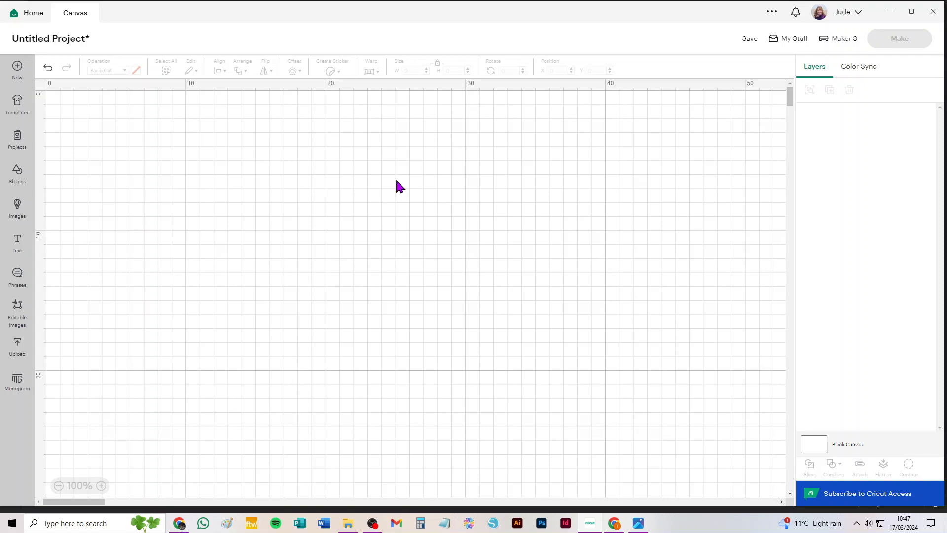
pyautogui.click(18, 346)
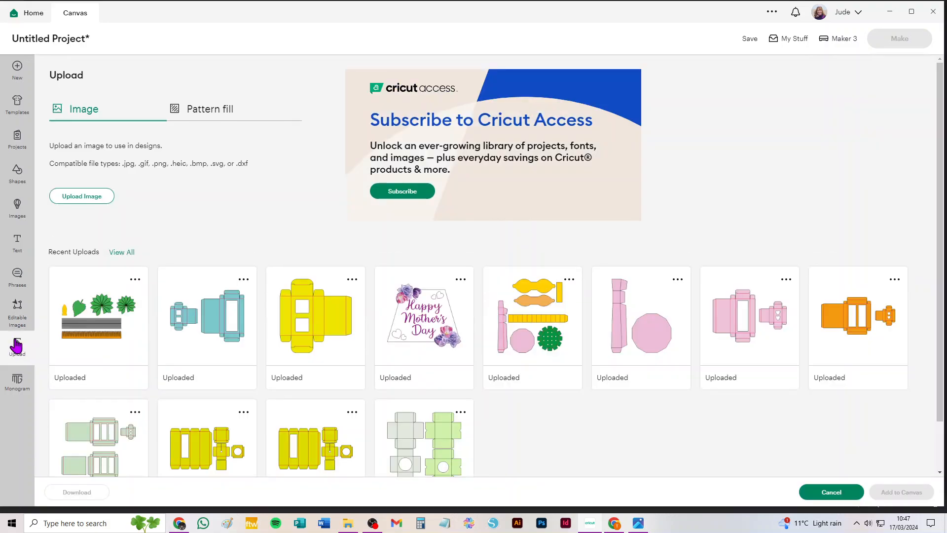
pyautogui.click(187, 450)
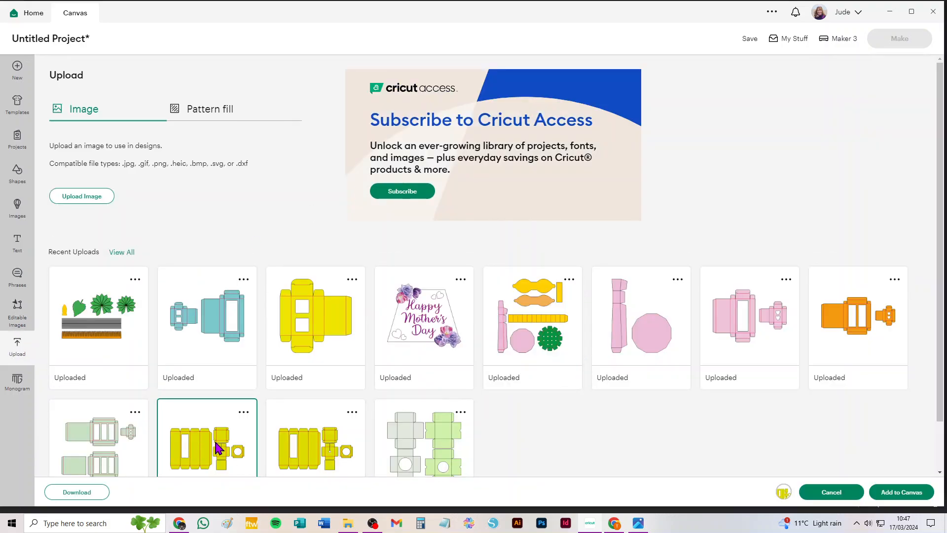
pyautogui.click(901, 492)
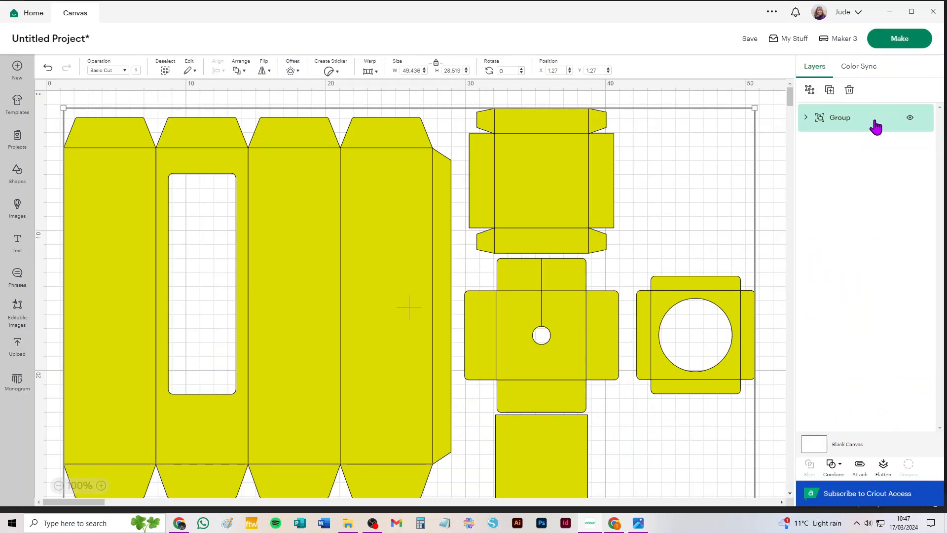
# - Examine how the template's group is organised, checking the layers inside the fold-line subgroup and the yellow cut-shape subgroup
pyautogui.click(805, 118)
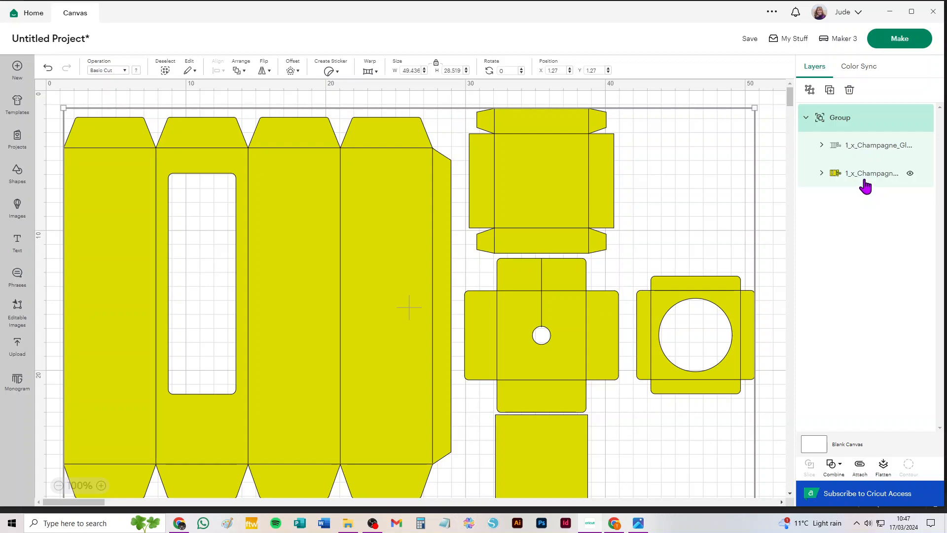
pyautogui.click(821, 145)
pyautogui.click(822, 283)
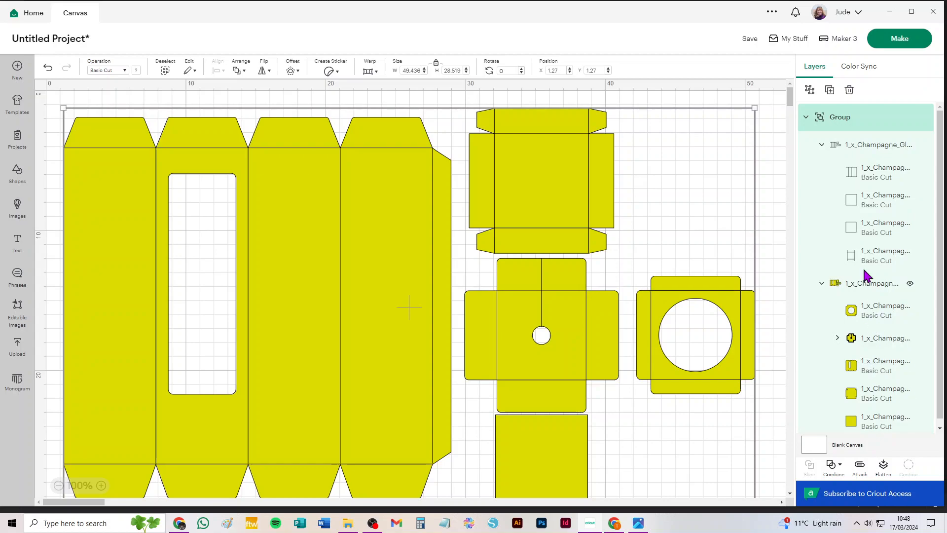
pyautogui.click(821, 148)
pyautogui.click(823, 174)
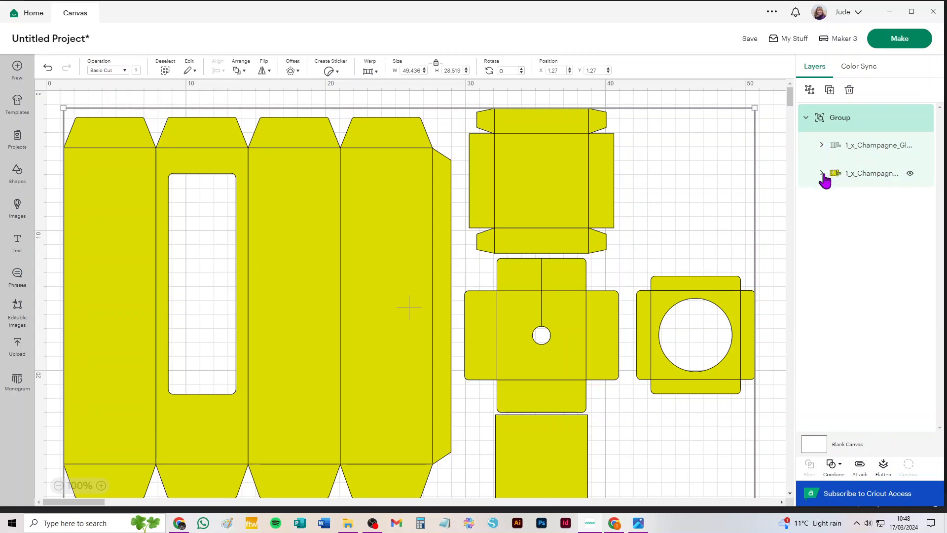
pyautogui.click(805, 119)
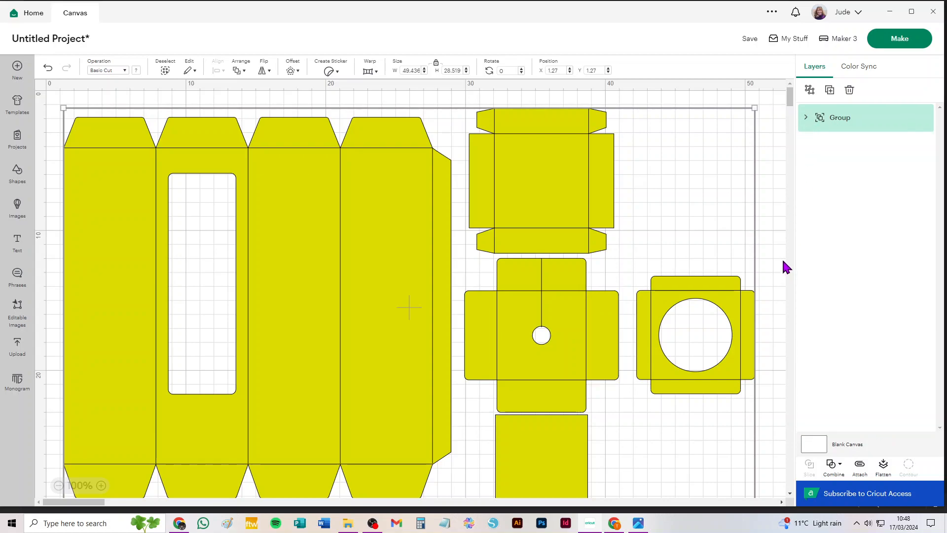
pyautogui.click(806, 119)
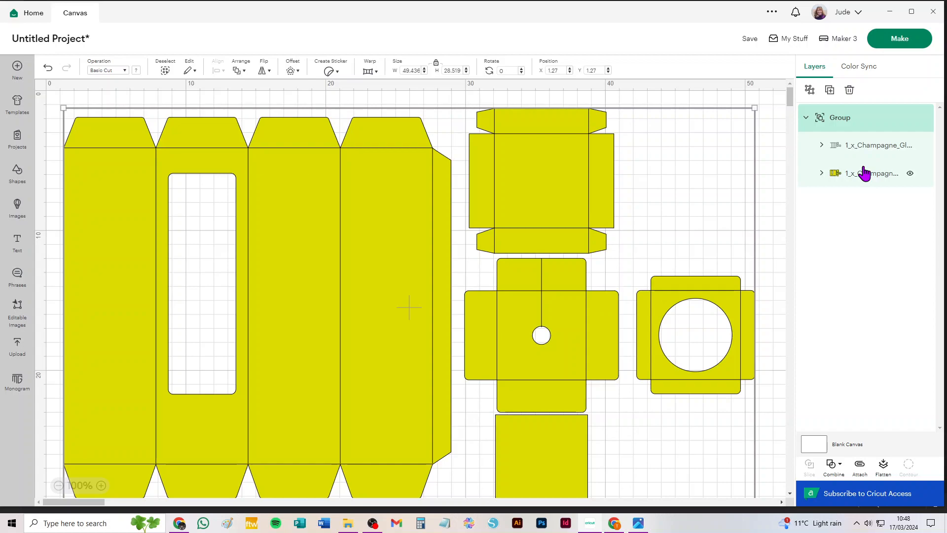
pyautogui.click(821, 145)
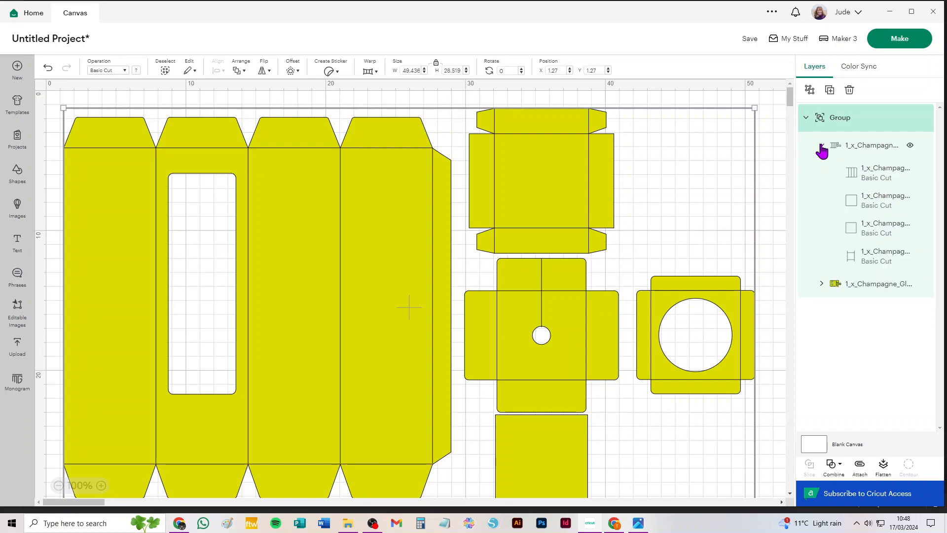
pyautogui.click(821, 284)
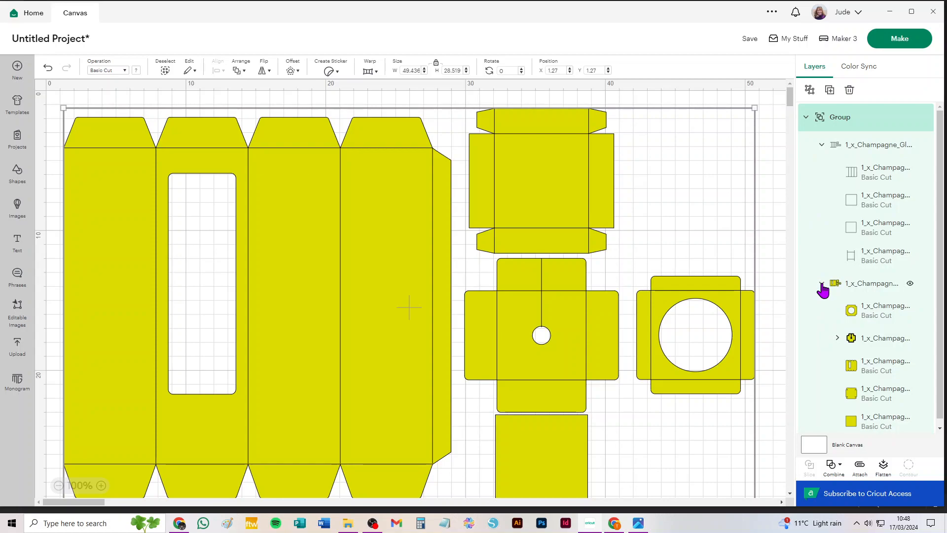
pyautogui.click(821, 284)
pyautogui.click(821, 146)
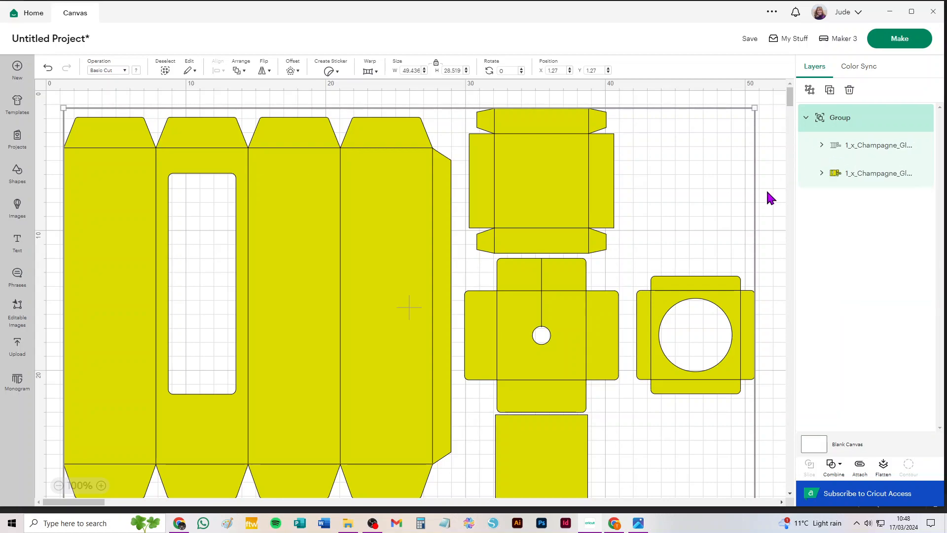
# - Change the operation of the whole fold-line subgroup to Score
pyautogui.click(867, 155)
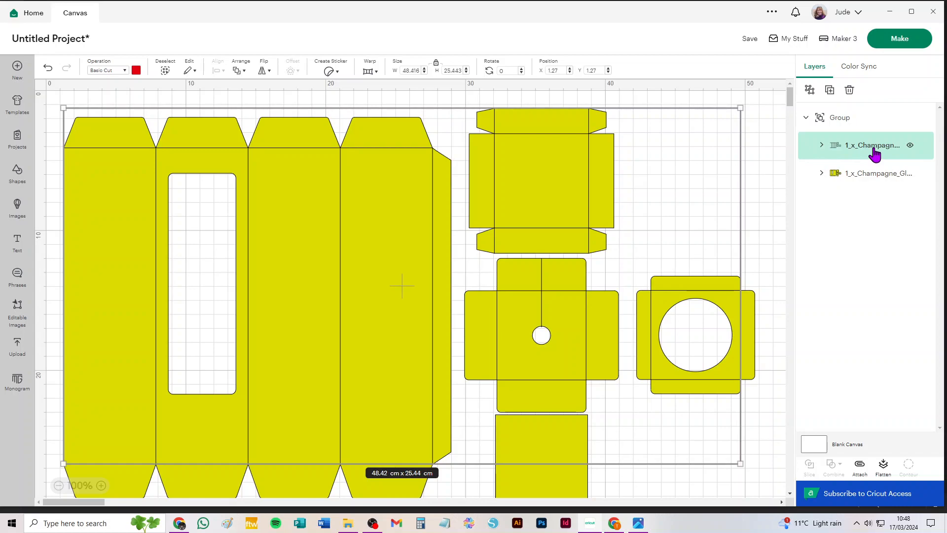
pyautogui.click(108, 71)
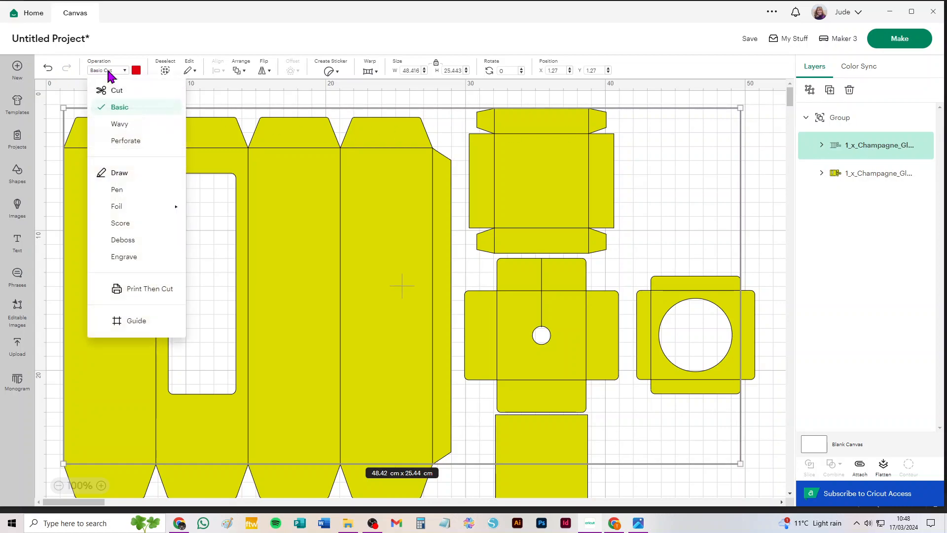
pyautogui.click(124, 224)
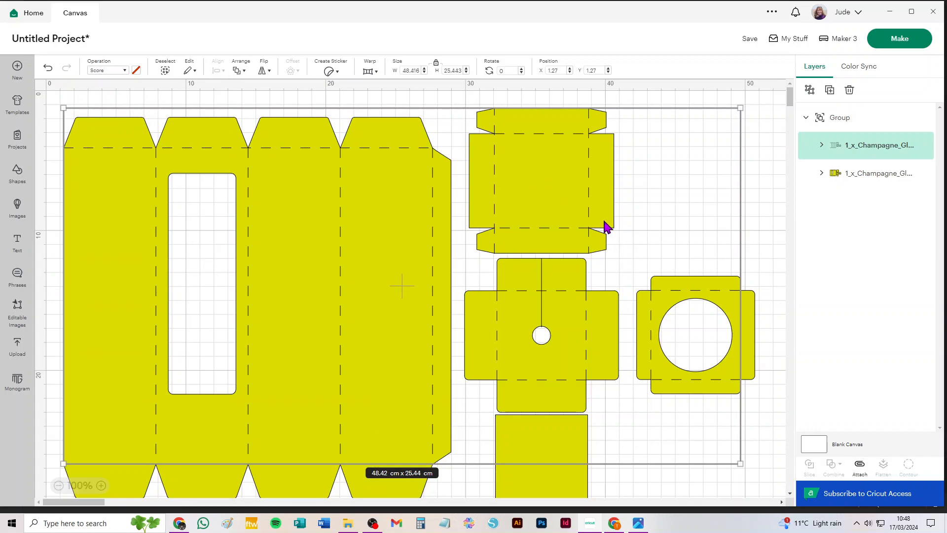
# - Ungroup the score-line subgroup, the yellow cut-shape subgroup and the outer template group
pyautogui.click(809, 90)
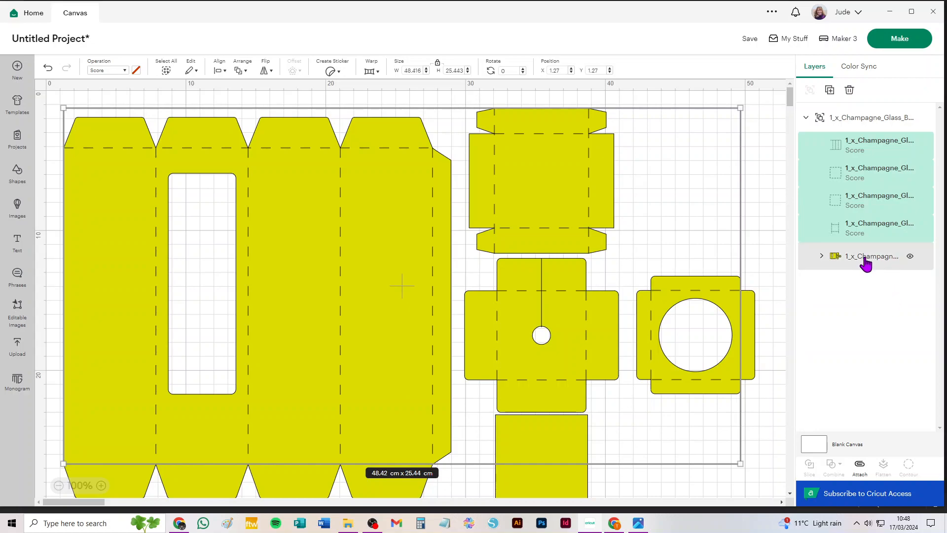
pyautogui.click(865, 258)
pyautogui.click(821, 256)
pyautogui.click(821, 256)
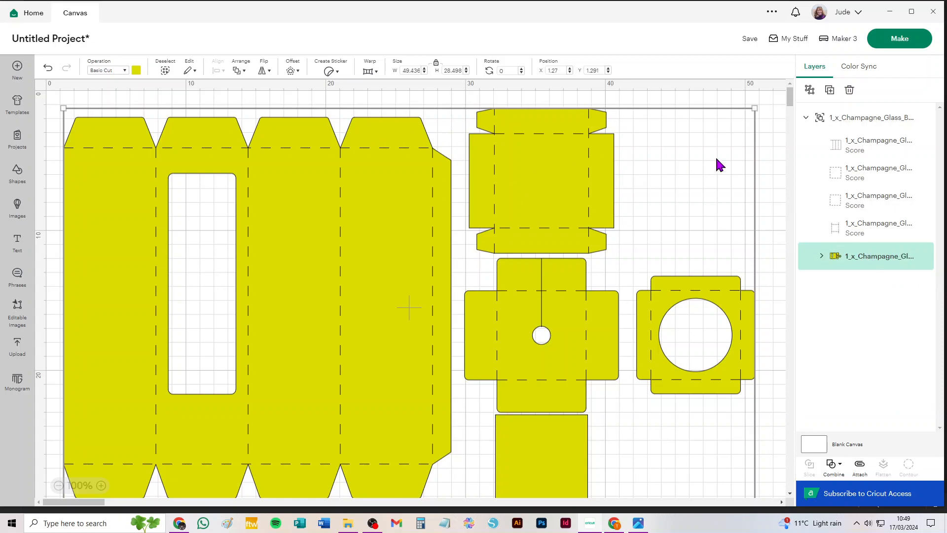
pyautogui.click(810, 91)
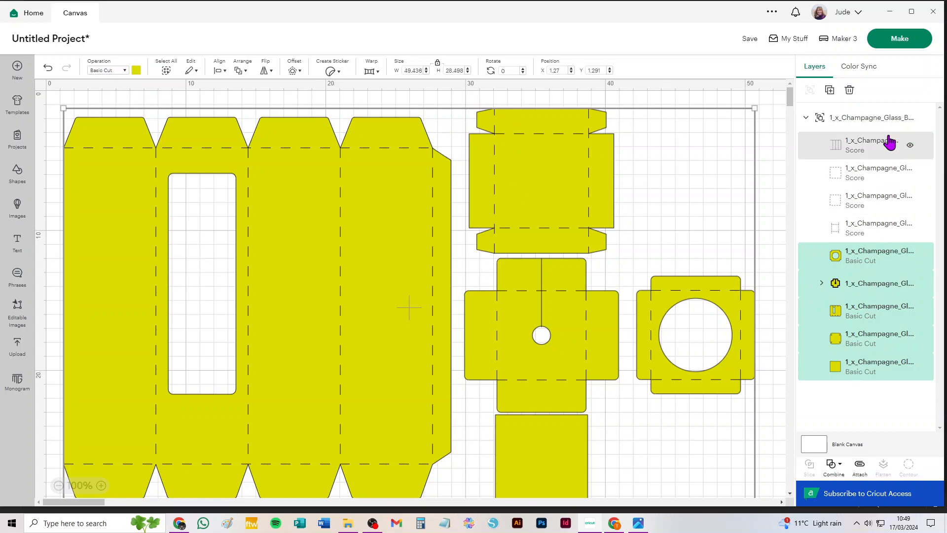
pyautogui.click(847, 123)
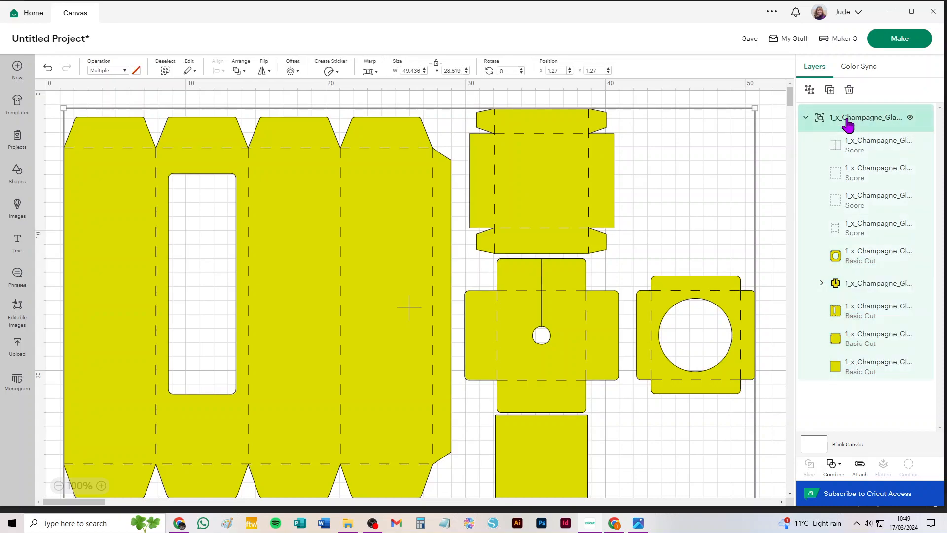
pyautogui.click(810, 92)
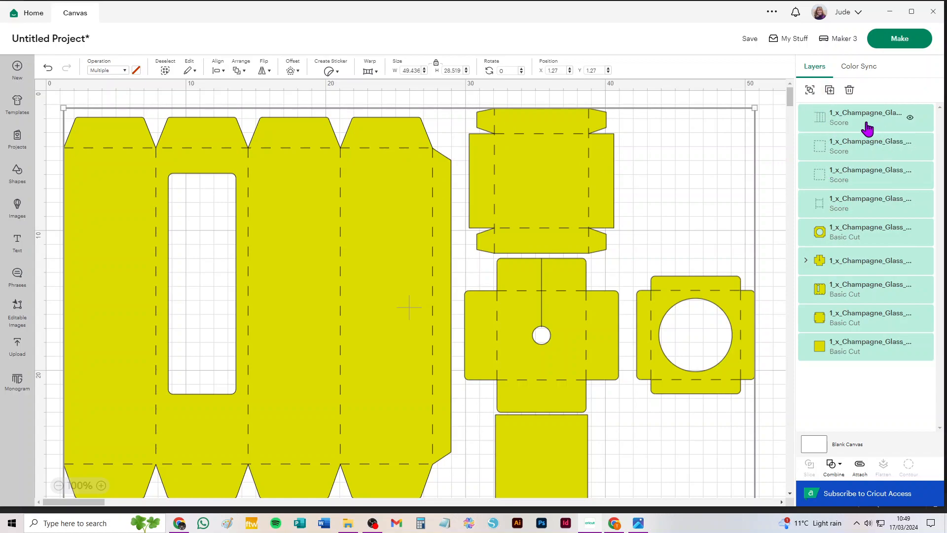
# - Attach the score lines to the upper square box piece and to the piece with the large circular opening
pyautogui.click(772, 143)
pyautogui.moveTo(674, 111); pyautogui.dragTo(464, 236)
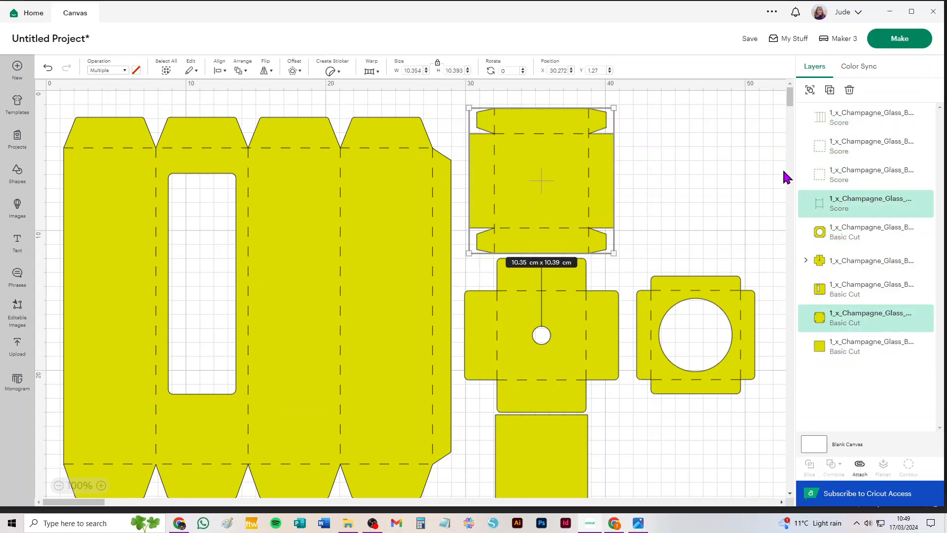
pyautogui.click(860, 465)
pyautogui.moveTo(667, 227); pyautogui.dragTo(723, 403)
pyautogui.click(859, 465)
# - Move the plain square clear of the slotted insert, and attach the score lines to that insert and to the large windowed box body
pyautogui.moveTo(578, 459); pyautogui.dragTo(493, 250)
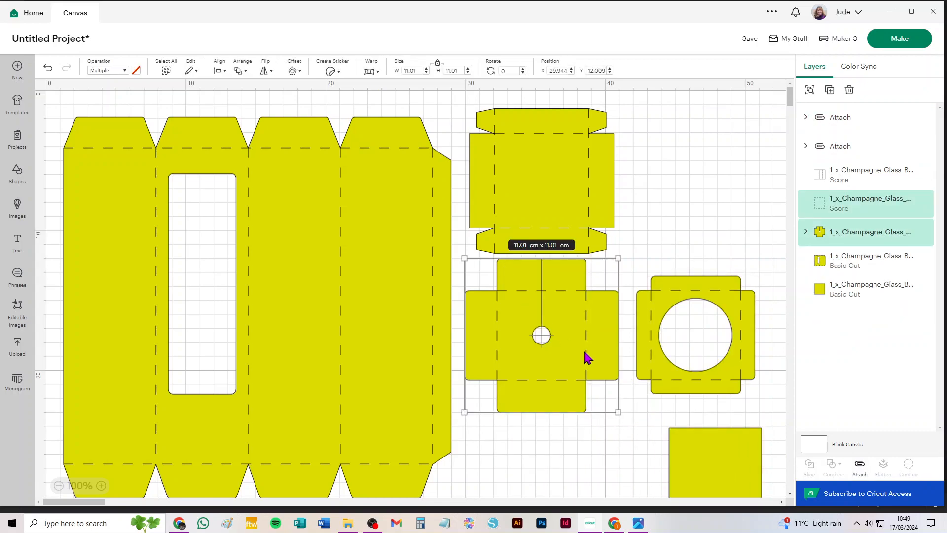
pyautogui.click(859, 466)
pyautogui.moveTo(66, 111); pyautogui.dragTo(449, 490)
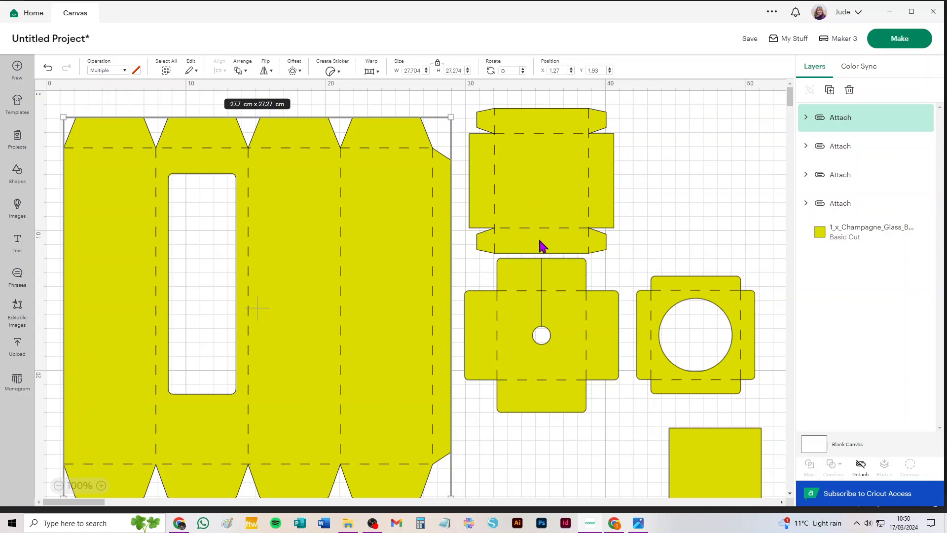
pyautogui.click(373, 523)
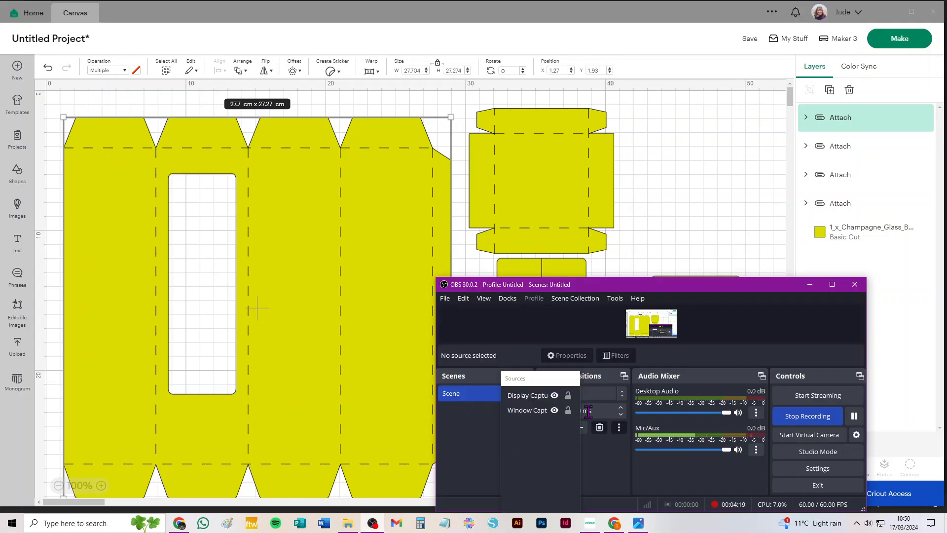